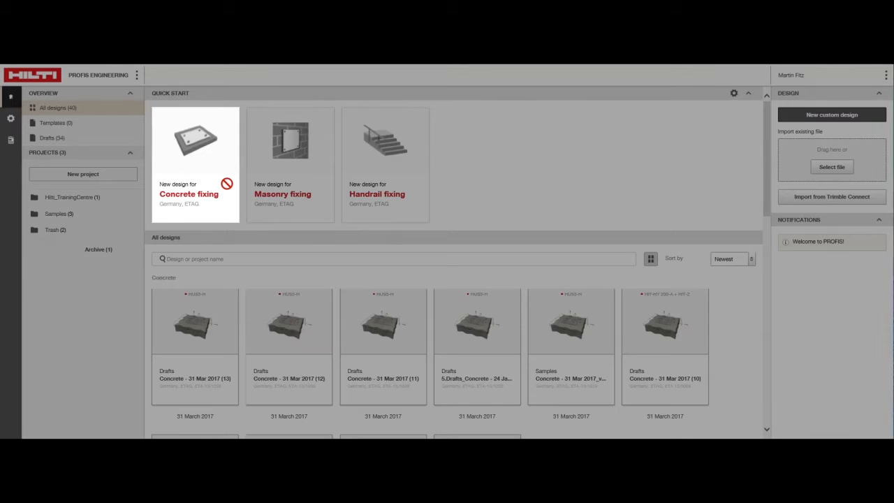
# Create a new concrete fixing design and keep C25/30 as the concrete strength in its base material settings
pyautogui.click(227, 187)
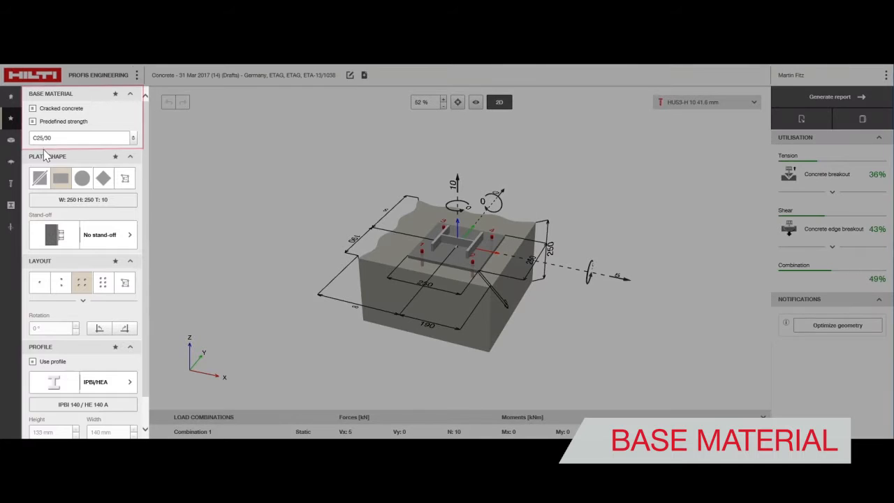
pyautogui.click(11, 141)
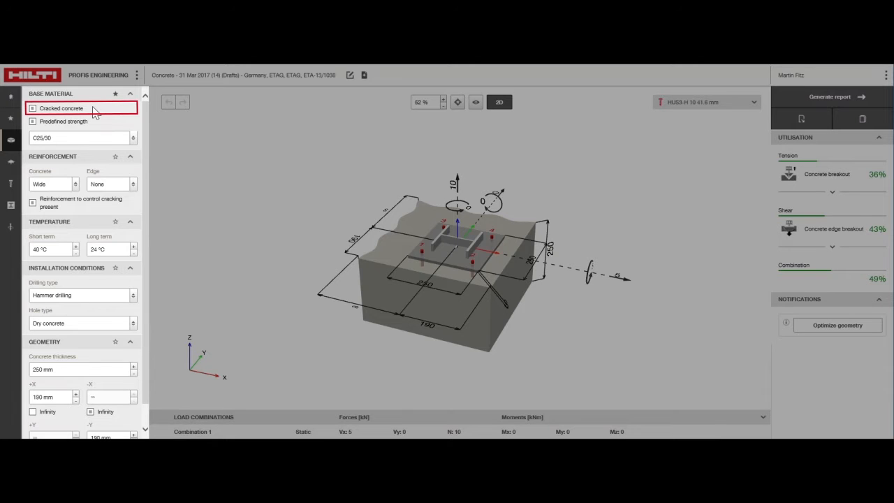
pyautogui.moveTo(97, 139)
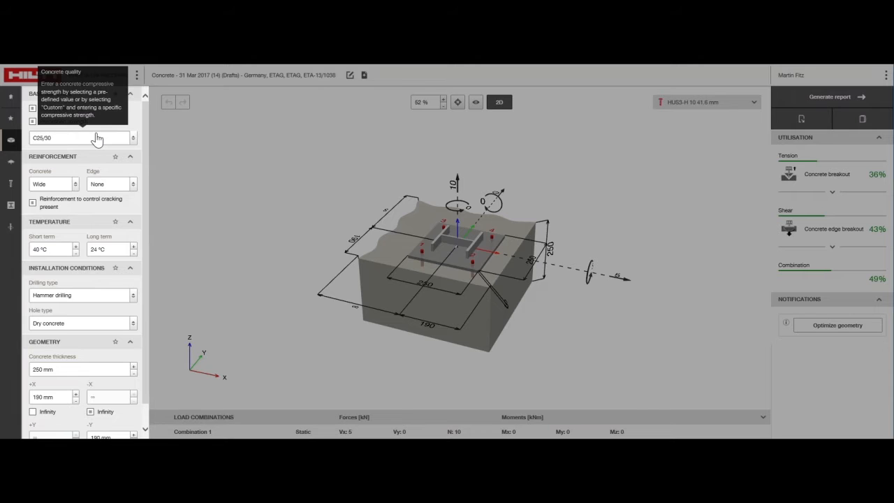
pyautogui.click(97, 139)
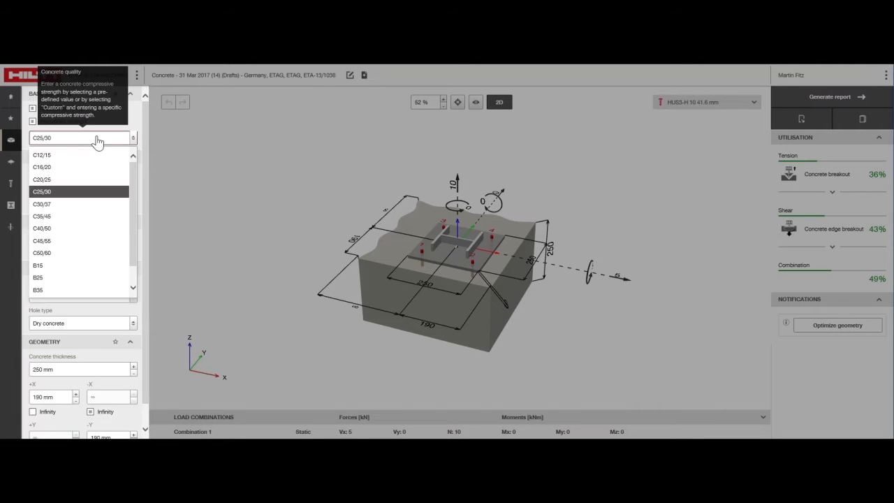
pyautogui.click(114, 193)
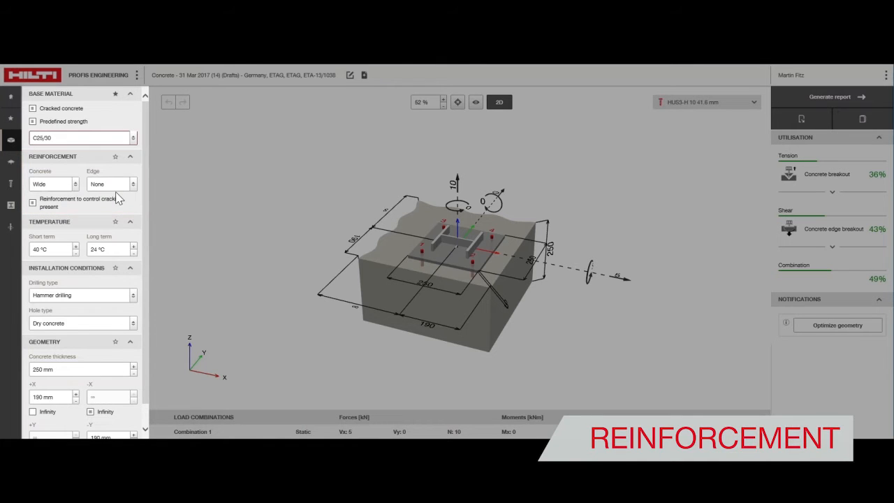
# Review the reinforcement options, keeping Wide for the concrete and None for the edge
pyautogui.click(66, 185)
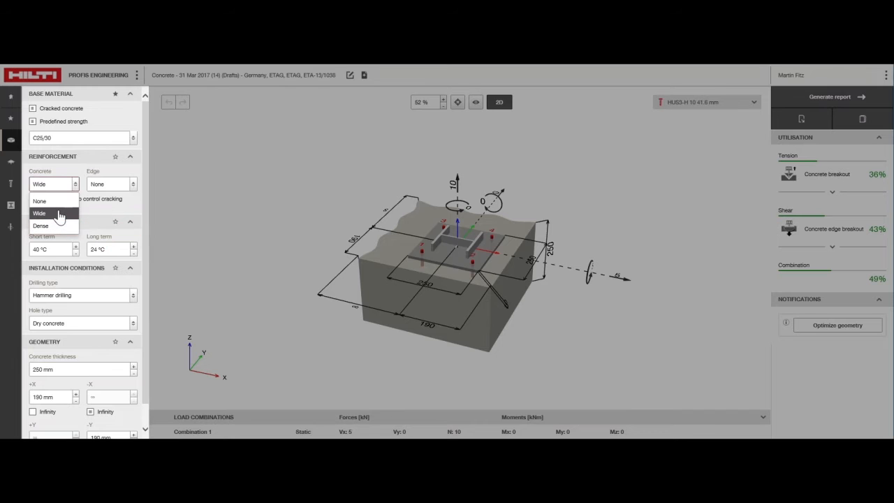
pyautogui.click(121, 186)
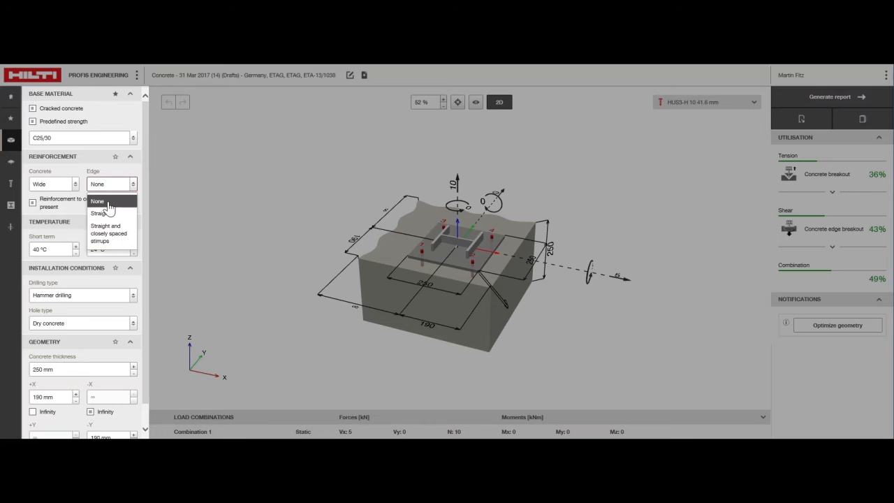
pyautogui.click(108, 202)
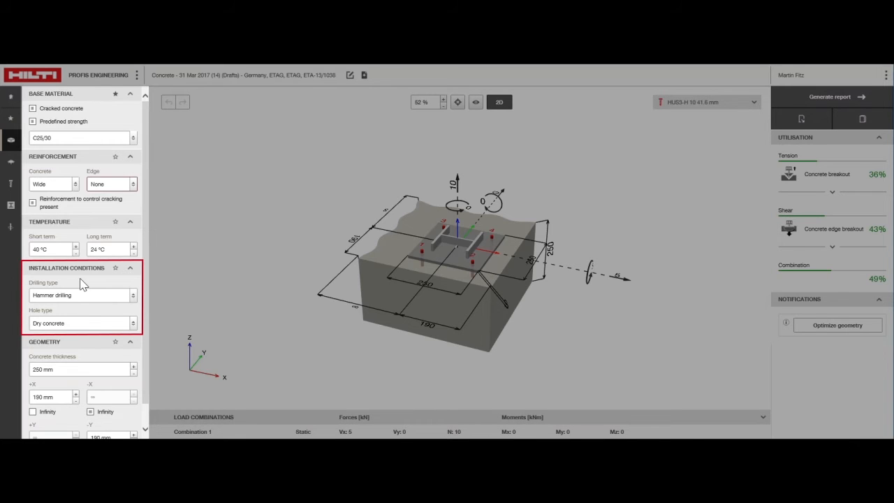
# Set the concrete thickness of the base material to 200 mm
pyautogui.scroll(-1, 84, 349)
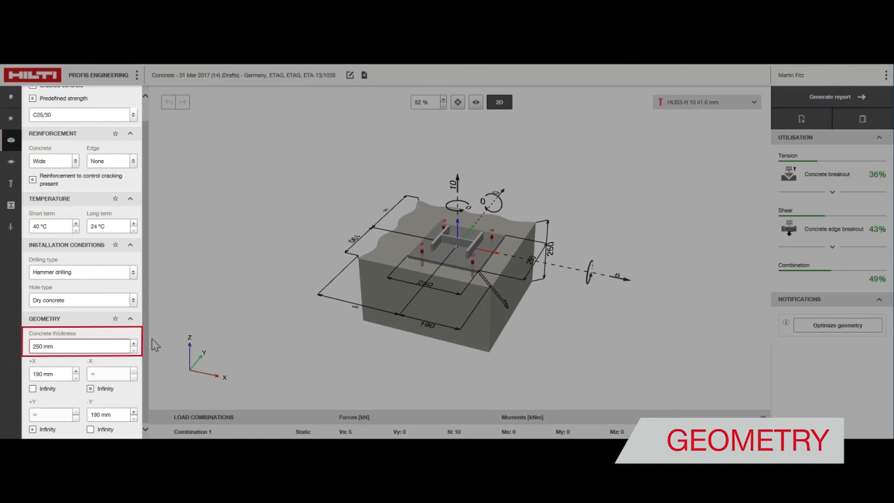
pyautogui.press('Delete')
pyautogui.write('0')
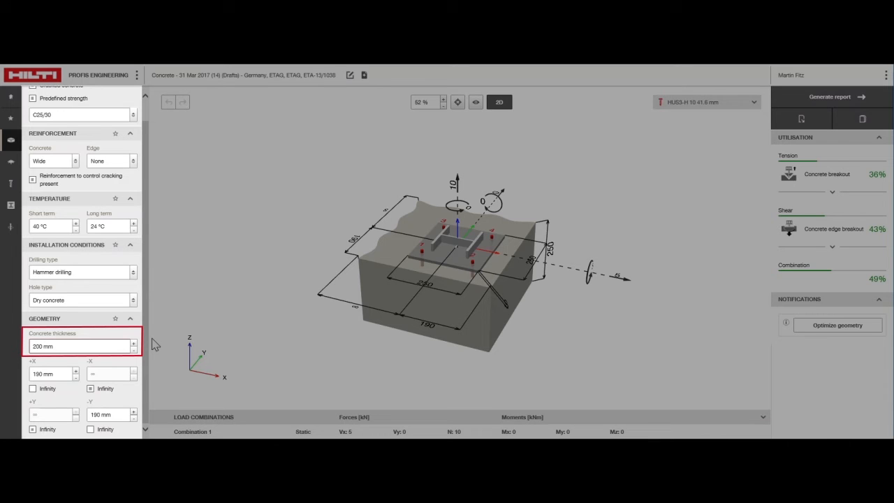
pyautogui.click(65, 361)
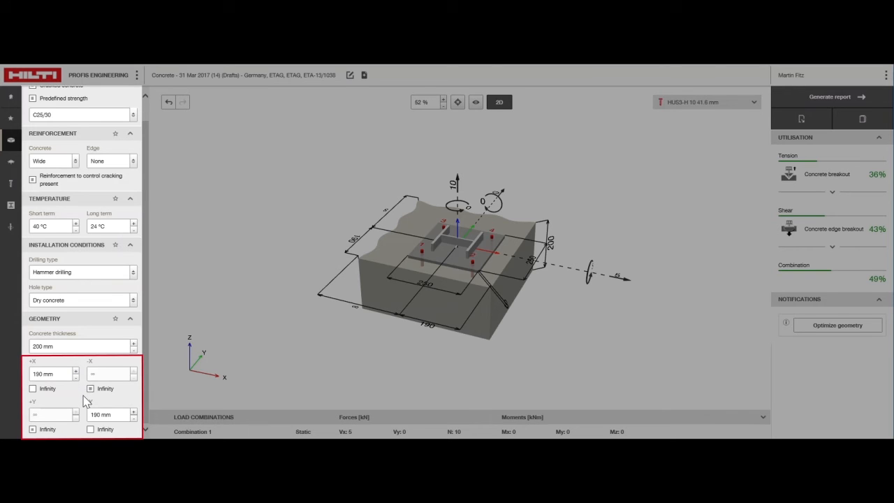
# Make the concrete edge distance infinite in -Y and set the +X edge distance to 300 mm
pyautogui.click(91, 429)
pyautogui.click(38, 377)
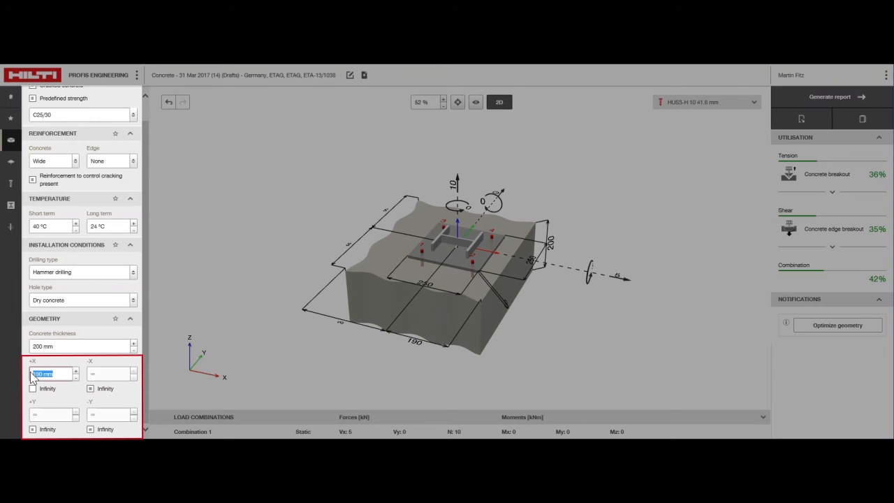
pyautogui.write('300')
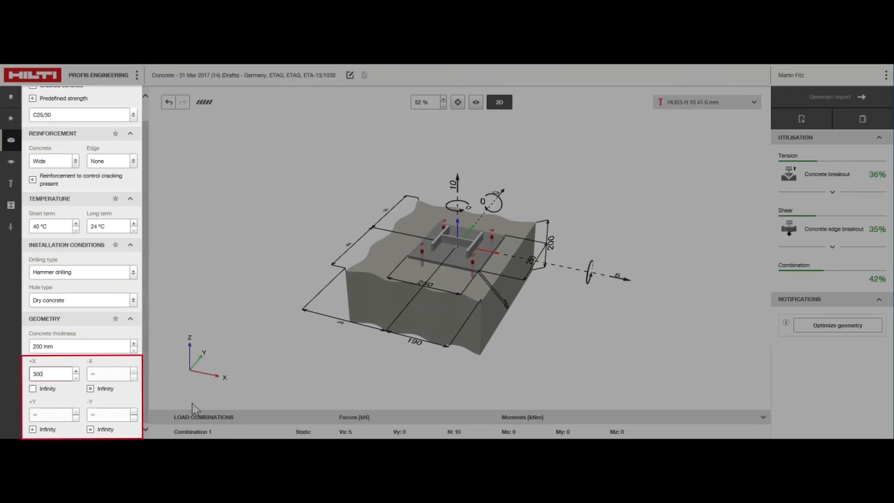
pyautogui.press('Return')
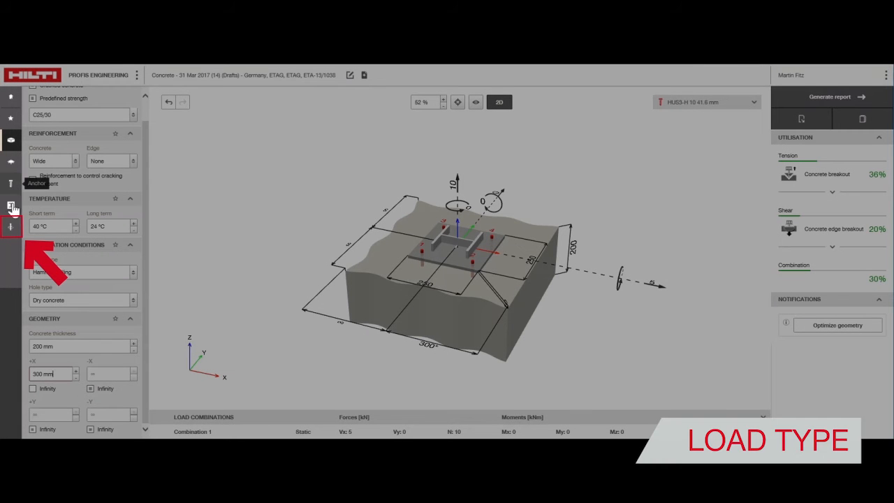
# Set the design loads to a normal force N of -10 kN, shear Vx of 15 kN and moment My of 10 kNm
pyautogui.click(10, 227)
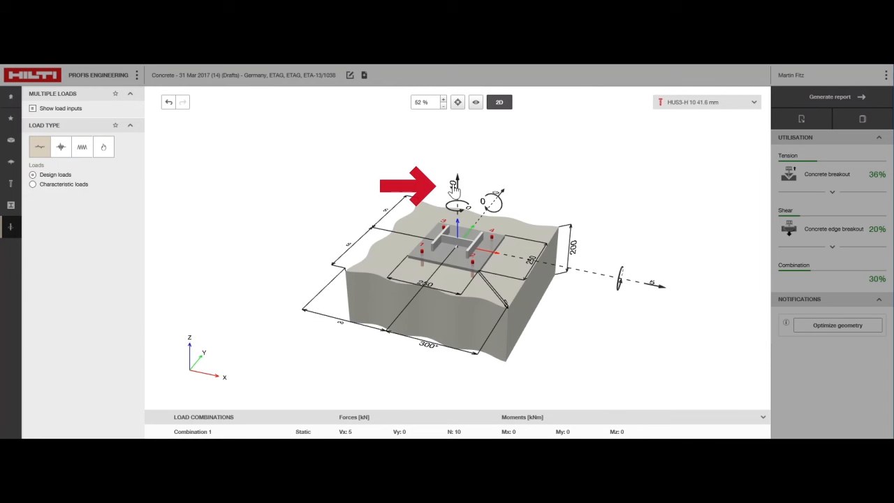
pyautogui.click(456, 185)
pyautogui.press('Return')
pyautogui.click(653, 282)
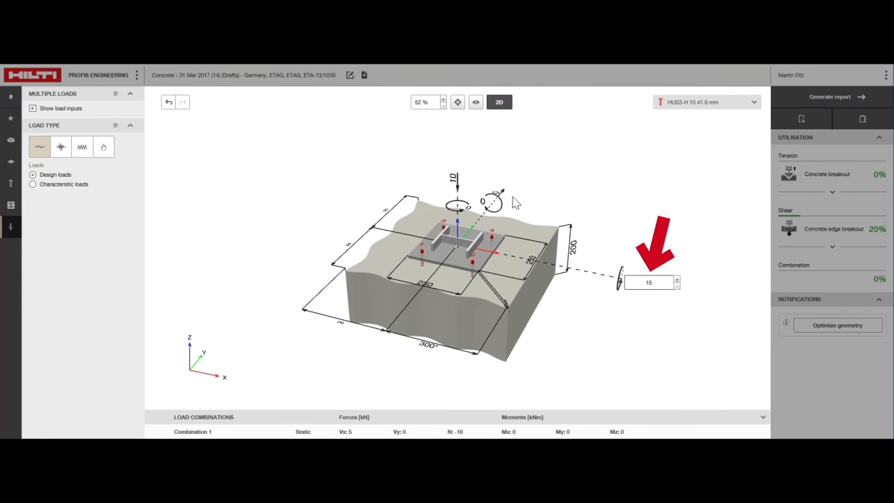
pyautogui.click(482, 202)
pyautogui.write('10')
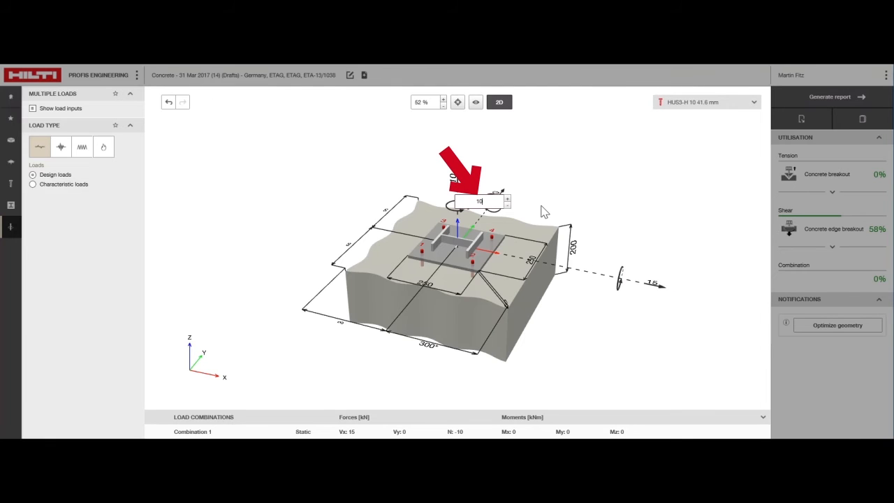
pyautogui.press('Return')
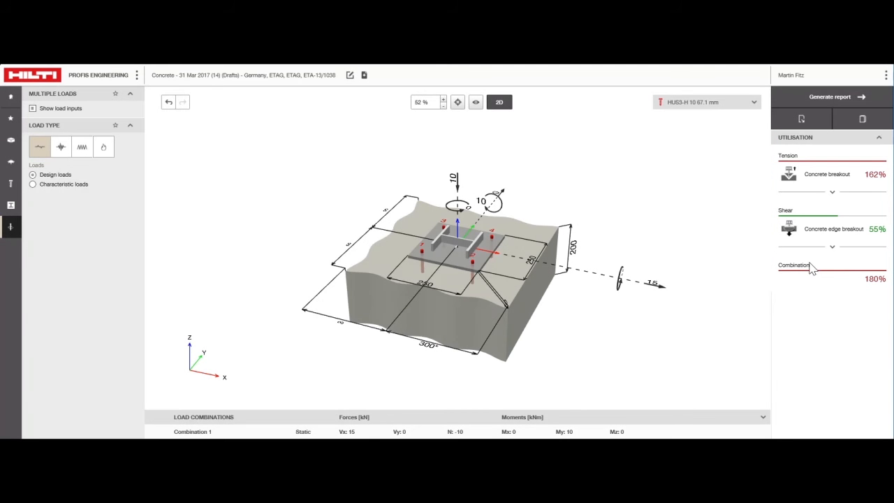
# Calculate all anchors, exclude failures from the results and select HIT-HY 200-R + HIT-Z in size M12 with 133 mm embedment depth
pyautogui.click(755, 102)
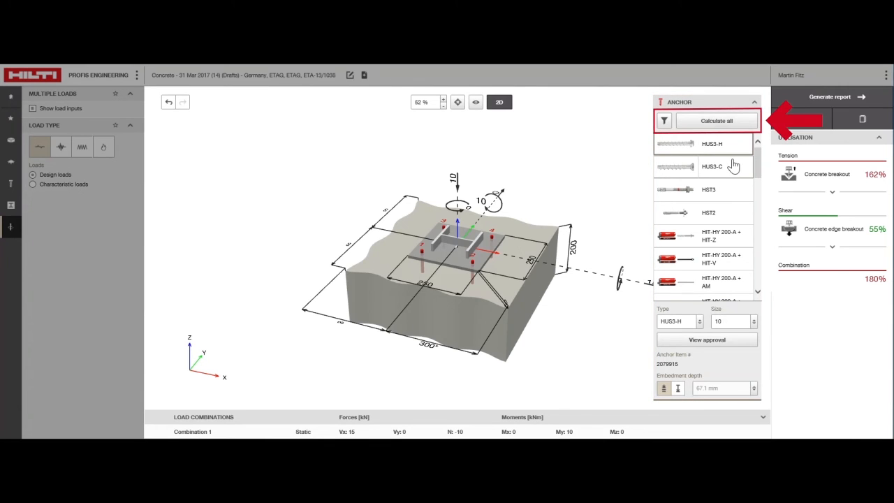
pyautogui.click(742, 124)
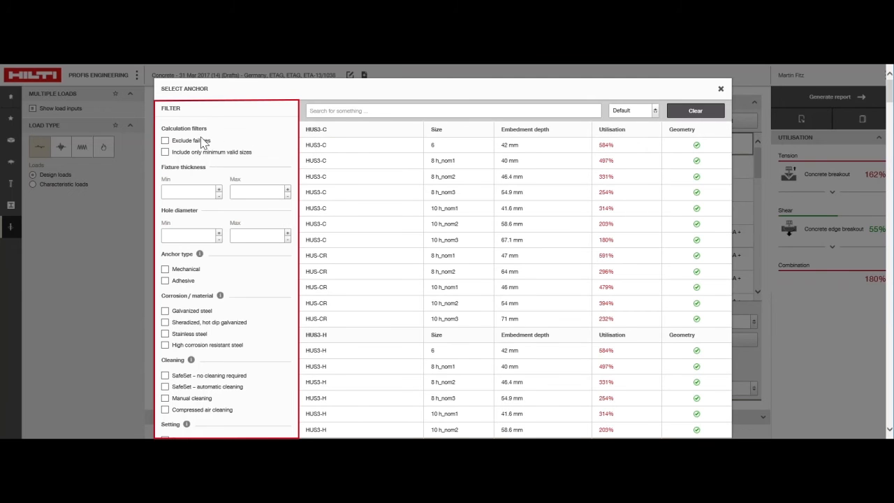
pyautogui.click(165, 141)
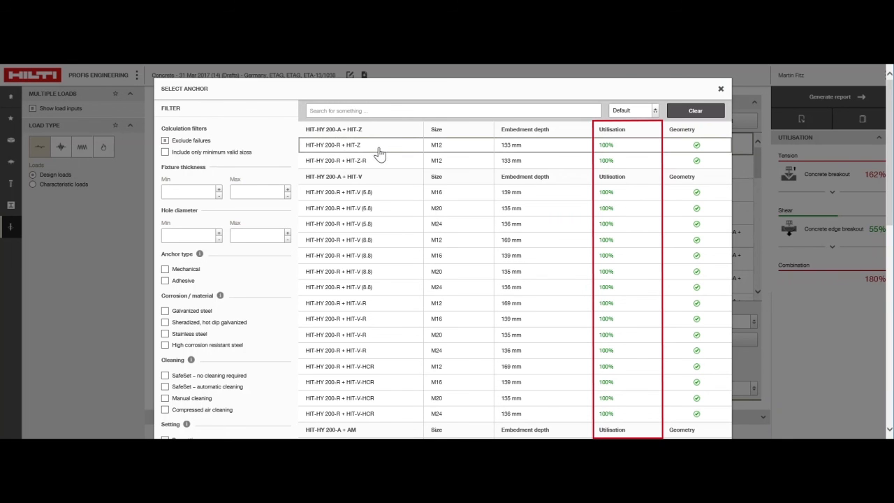
pyautogui.click(476, 150)
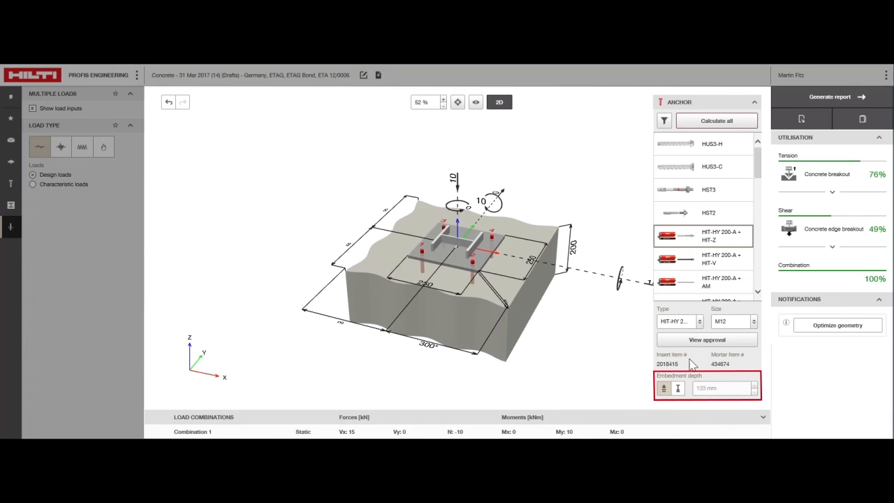
# Switch the anchor's embedment depth to a user-defined value and set it to 140 mm
pyautogui.click(665, 388)
pyautogui.click(677, 388)
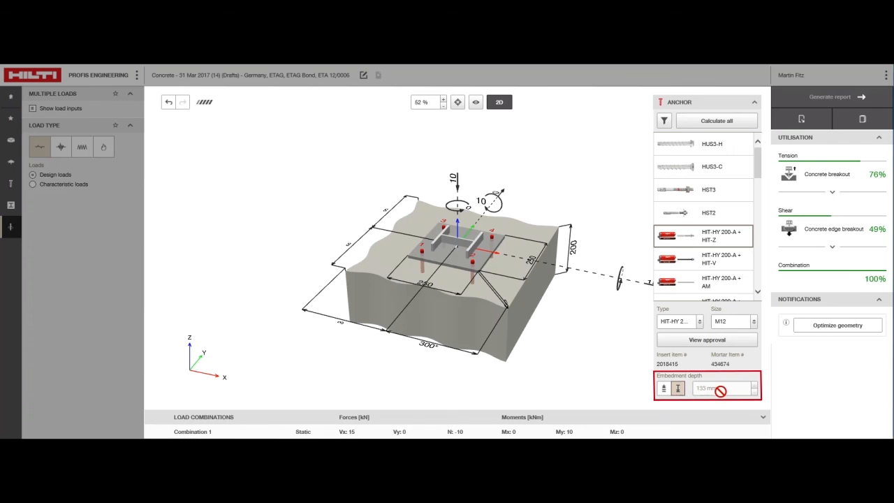
pyautogui.click(709, 389)
pyautogui.write('140')
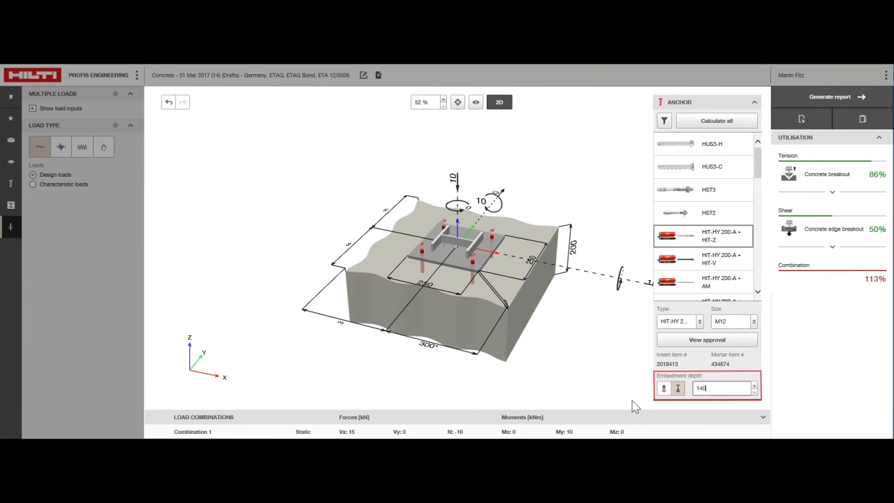
pyautogui.press('Return')
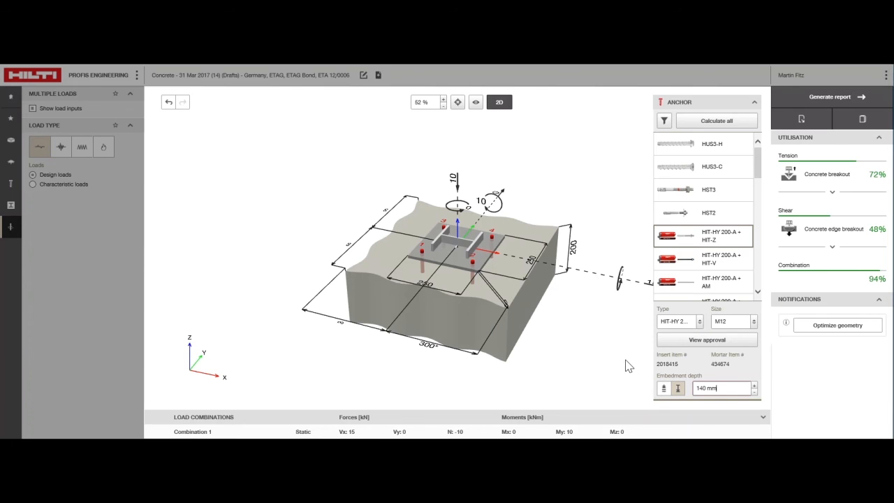